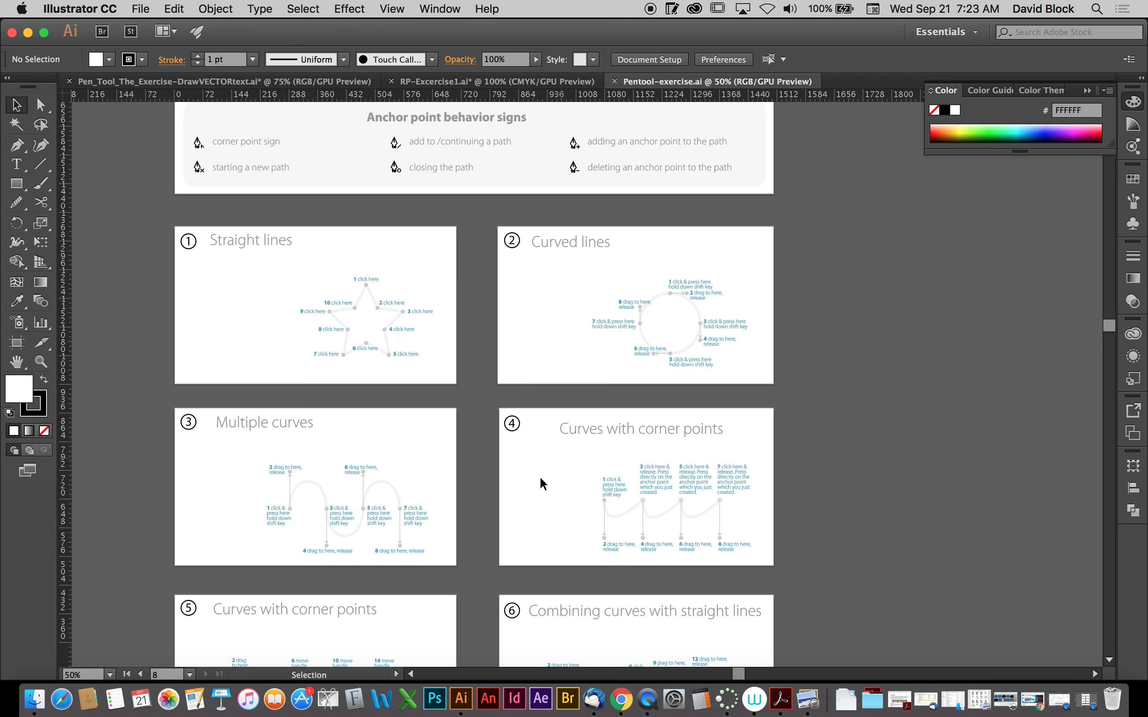
Trace the star template in exercise 1, Straight lines, with straight Pen tool segments from point 1 through point 7
drag(540, 476, 537, 561)
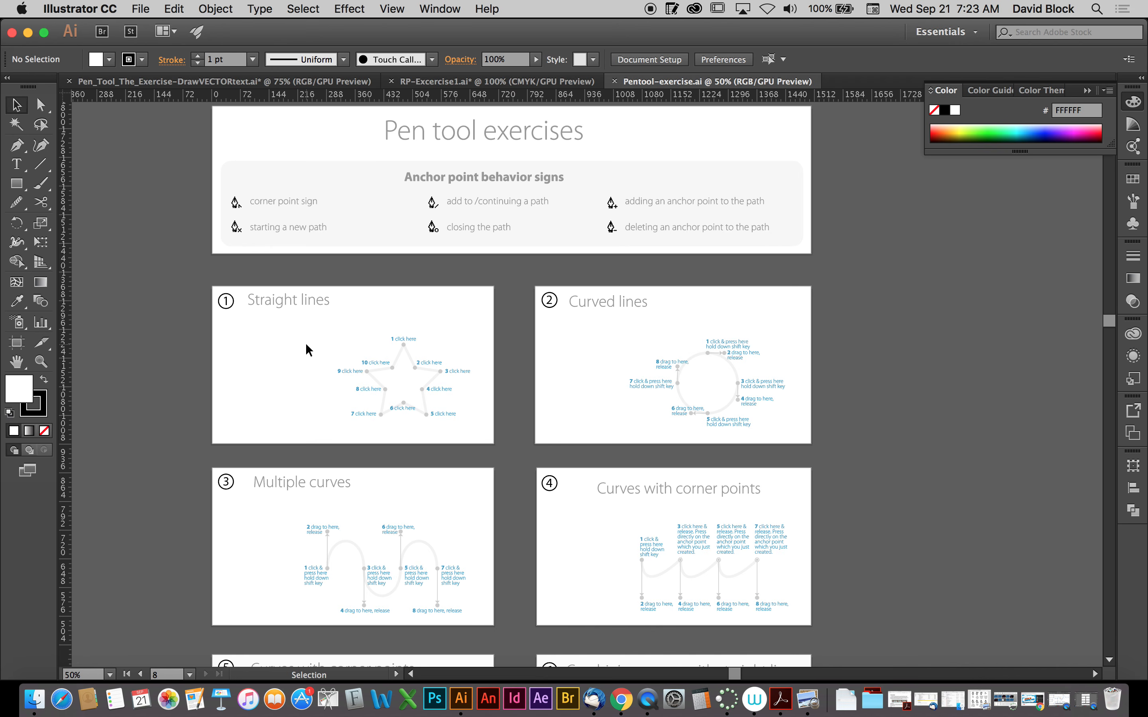
scroll(307, 345, up, 1)
scroll(424, 378, up, 2)
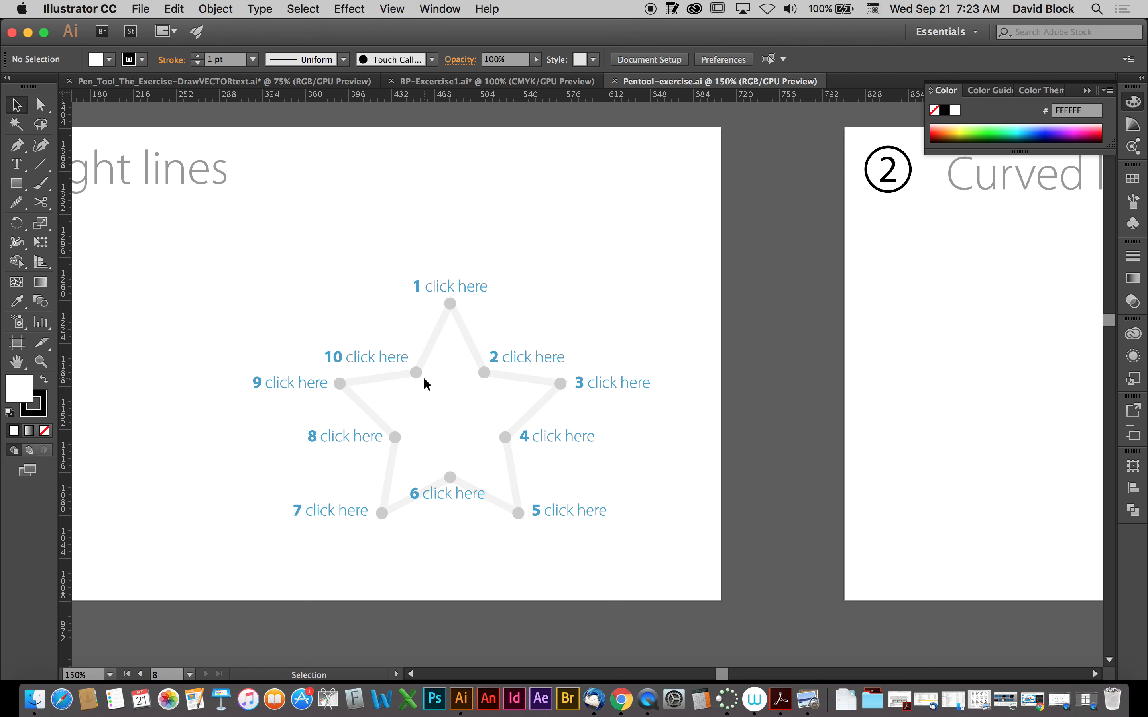
drag(462, 412, 521, 391)
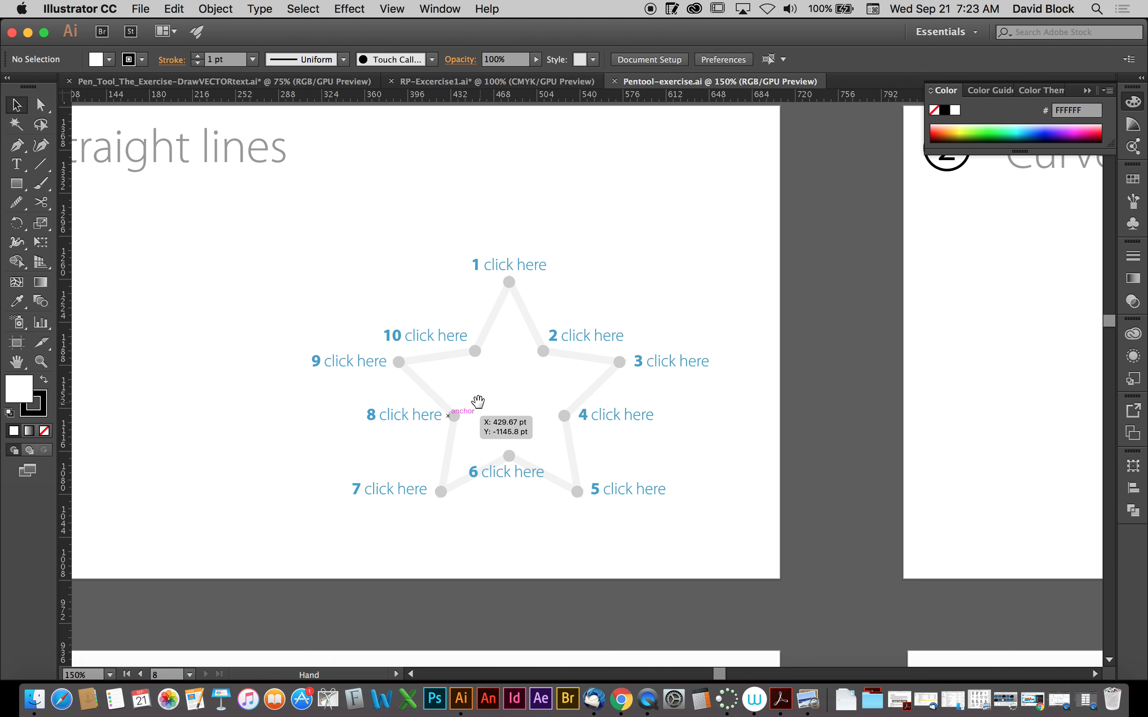
click(18, 145)
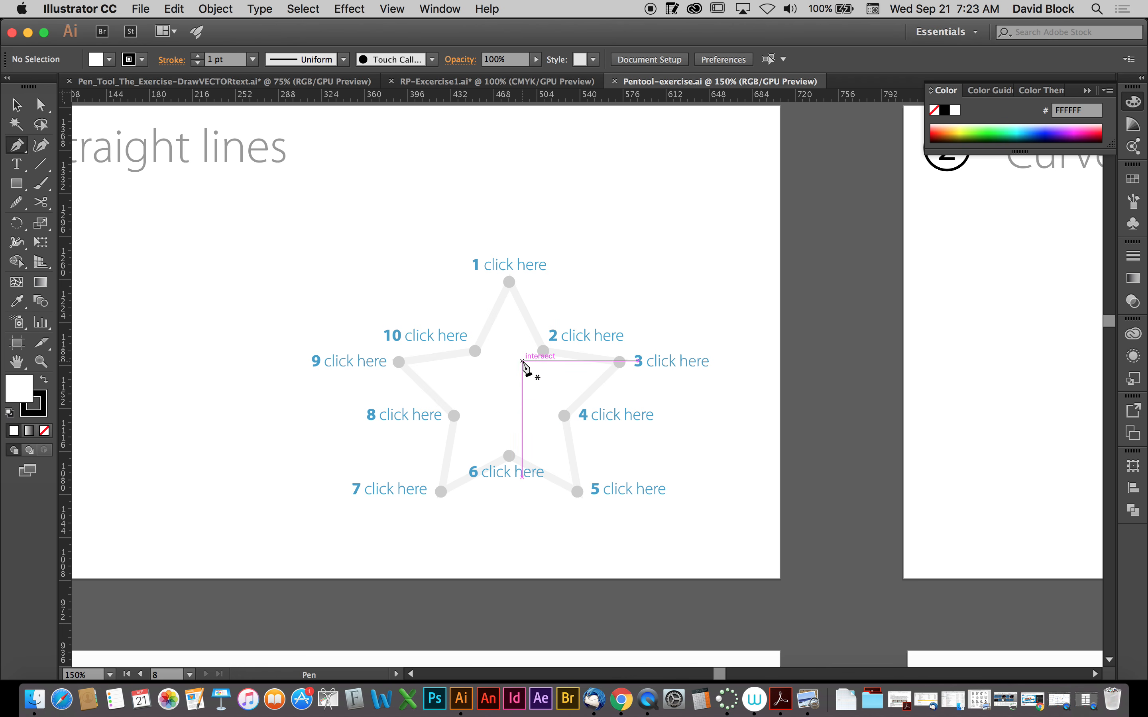
drag(493, 410, 489, 439)
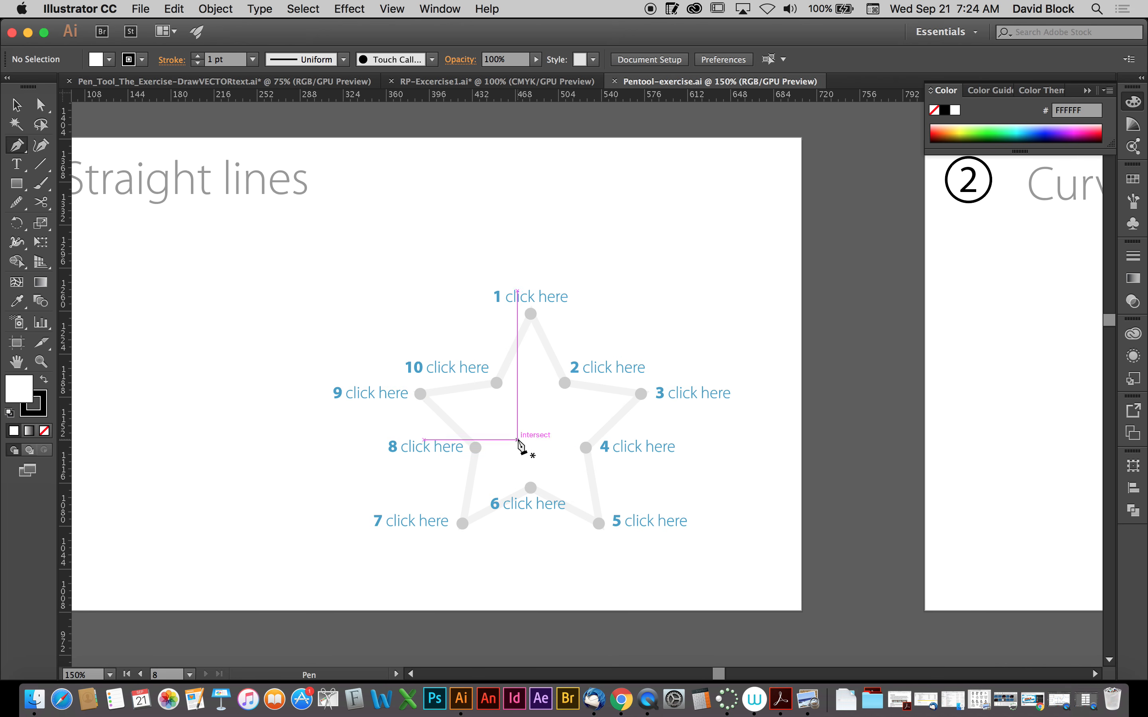
click(530, 314)
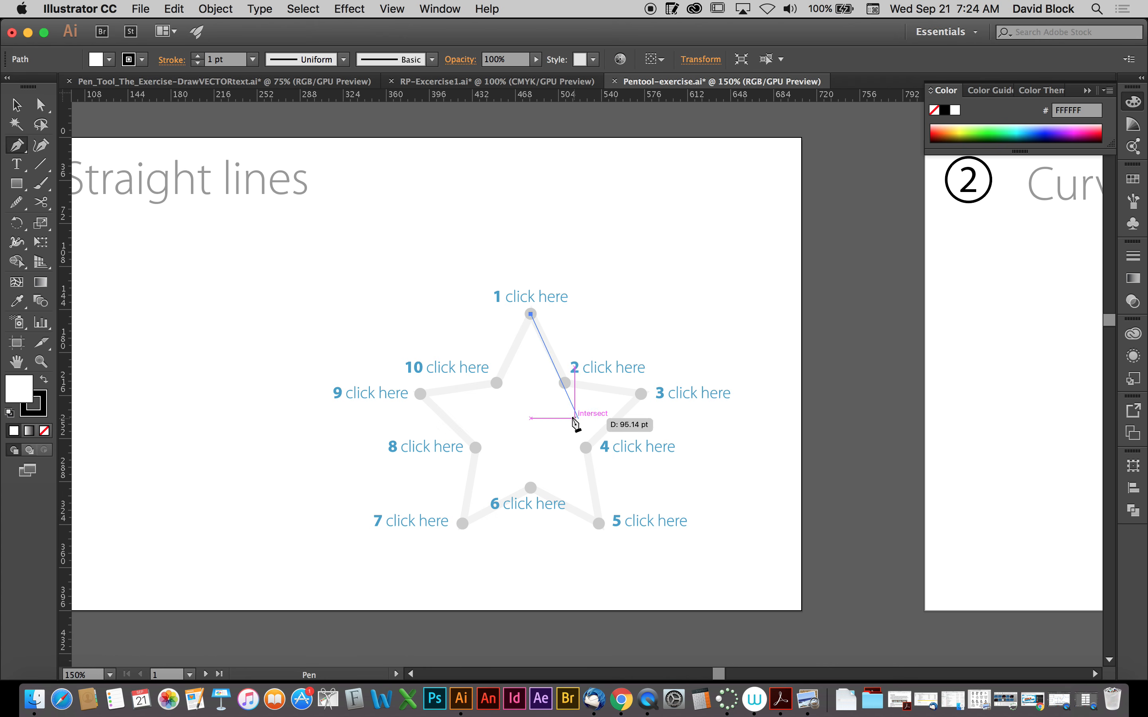
click(565, 383)
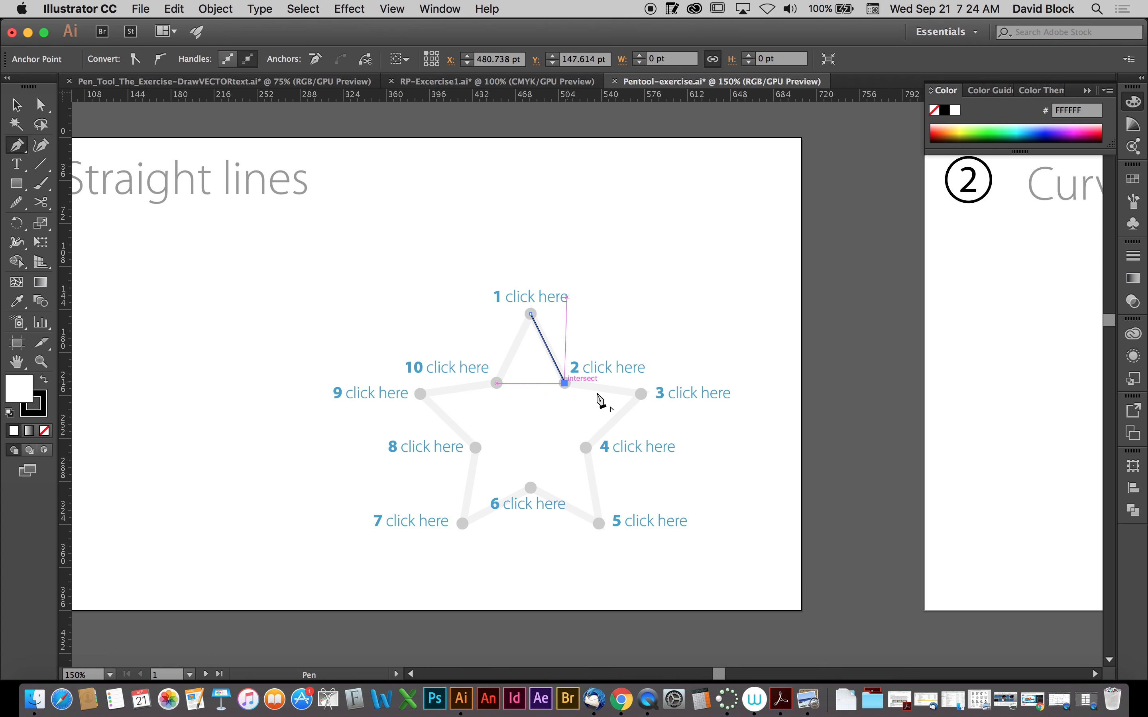
click(641, 394)
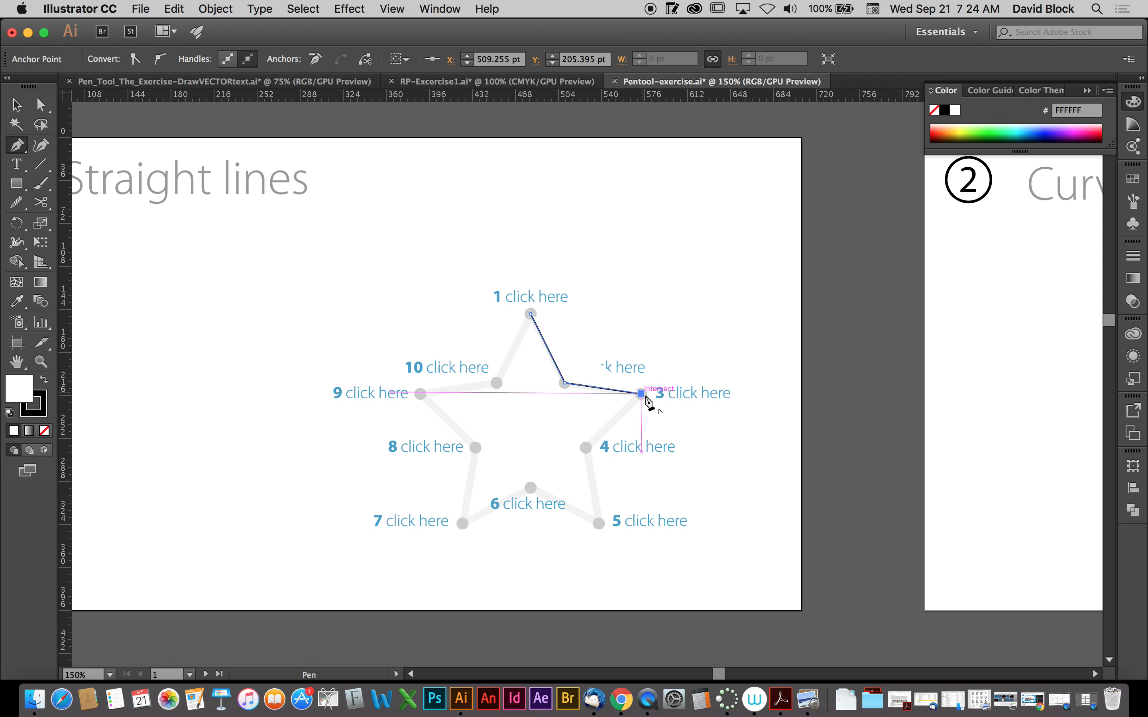
click(586, 447)
click(599, 522)
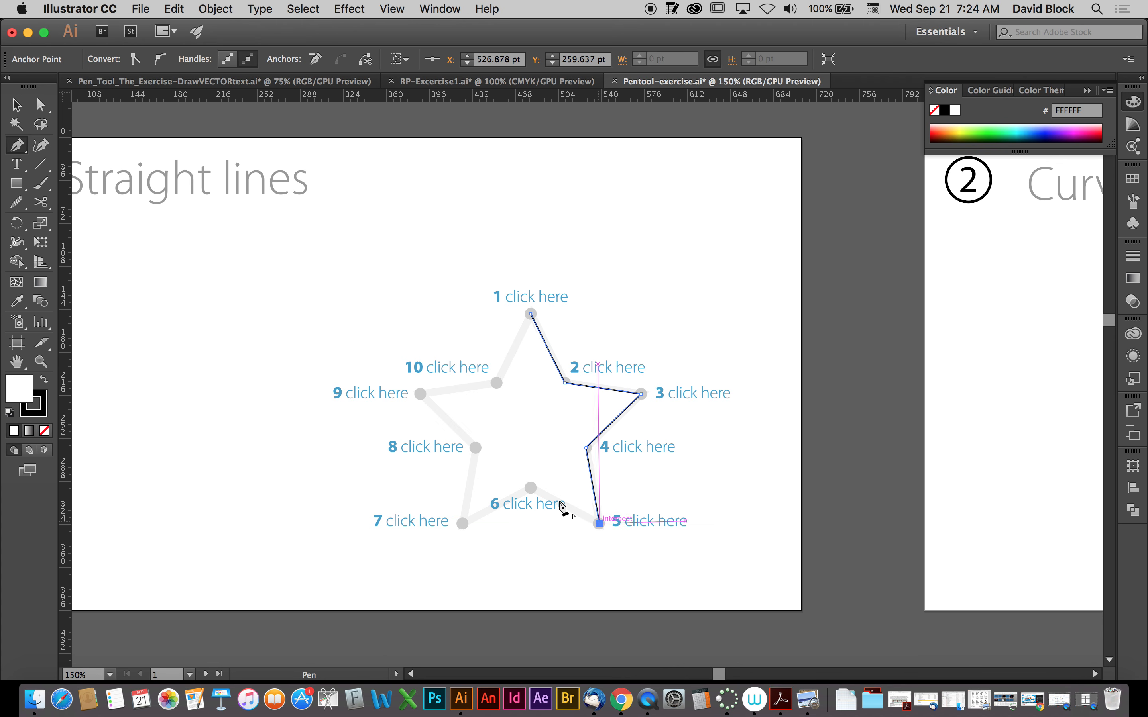
click(530, 488)
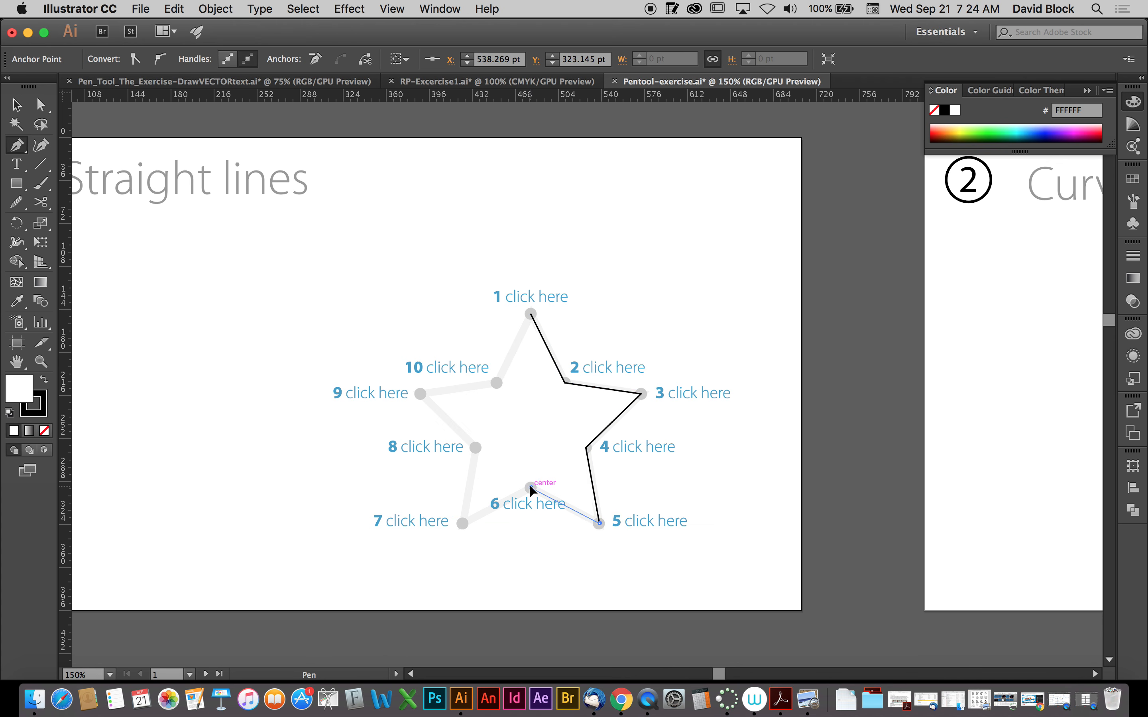
click(462, 523)
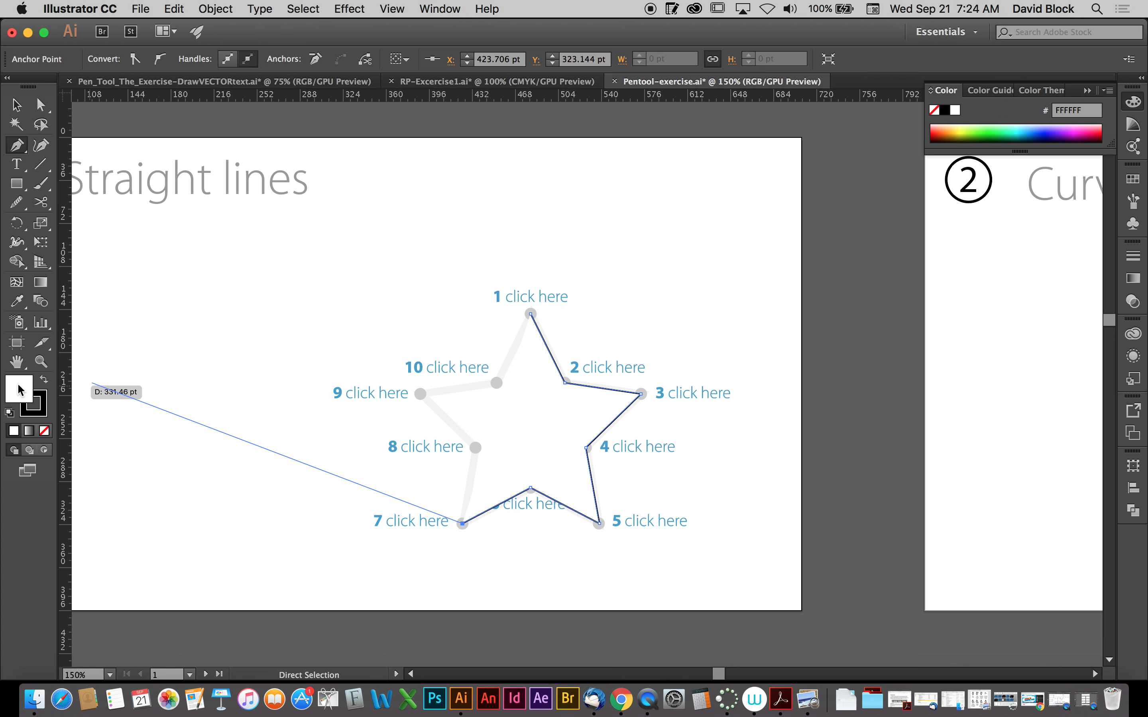
Set the path's fill to none and complete the star through points 8, 9 and 10, closing it at point 1
click(43, 431)
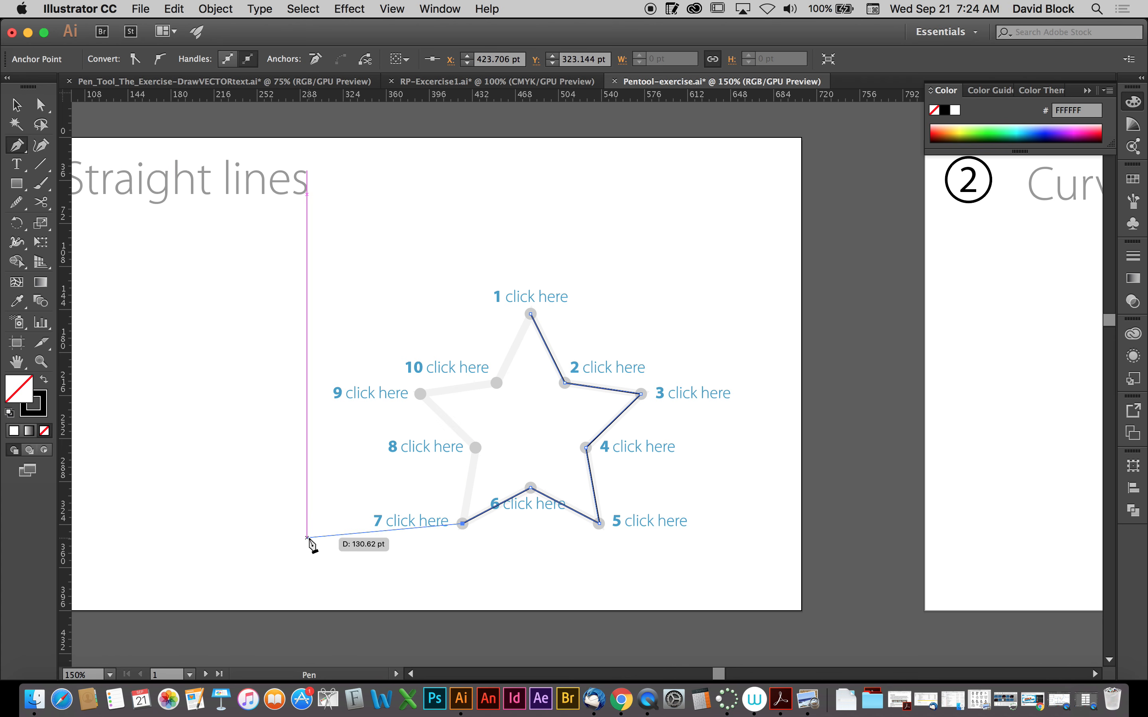
click(475, 448)
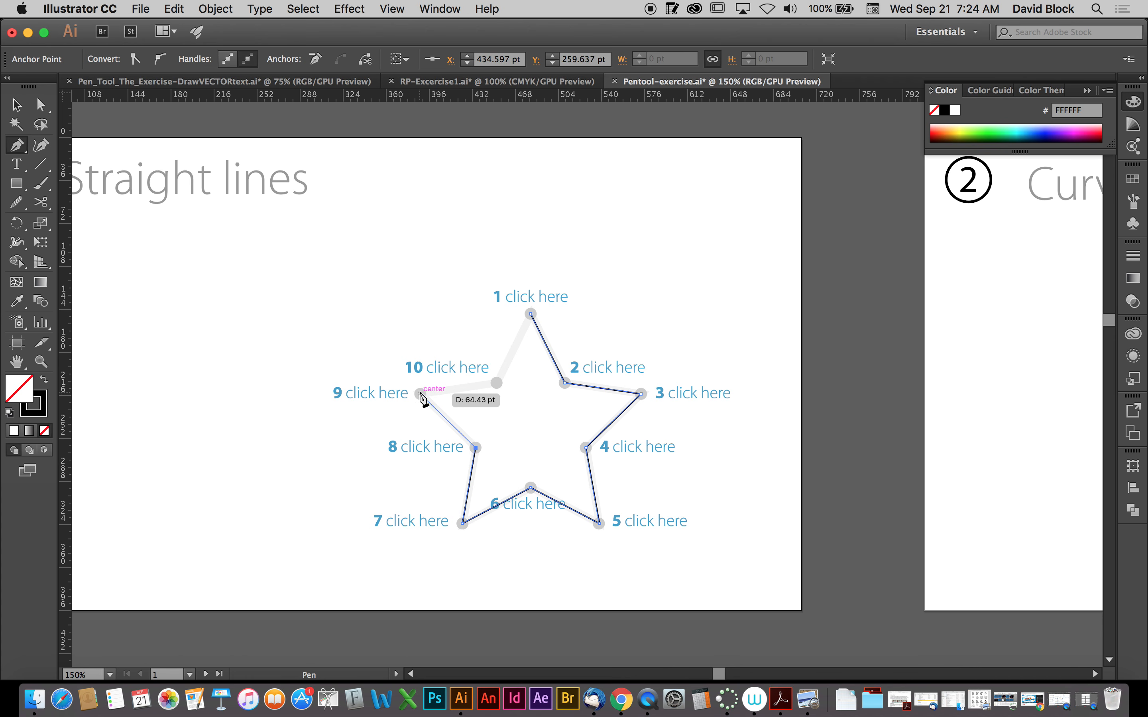
click(420, 393)
click(497, 383)
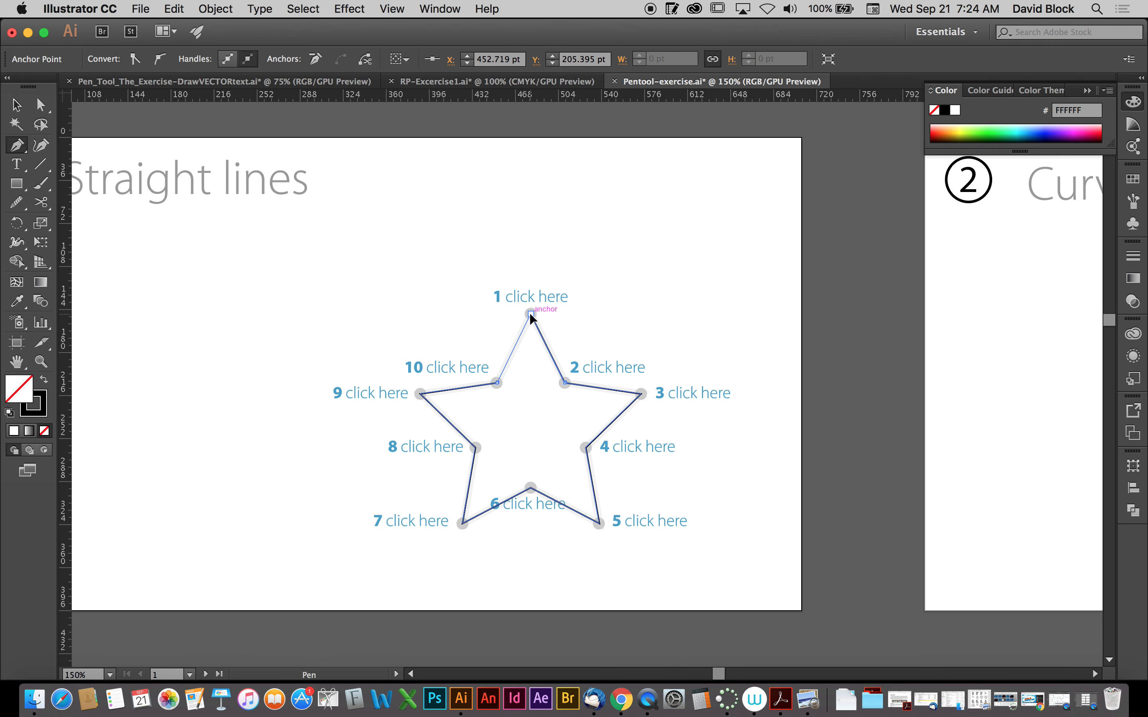
click(531, 314)
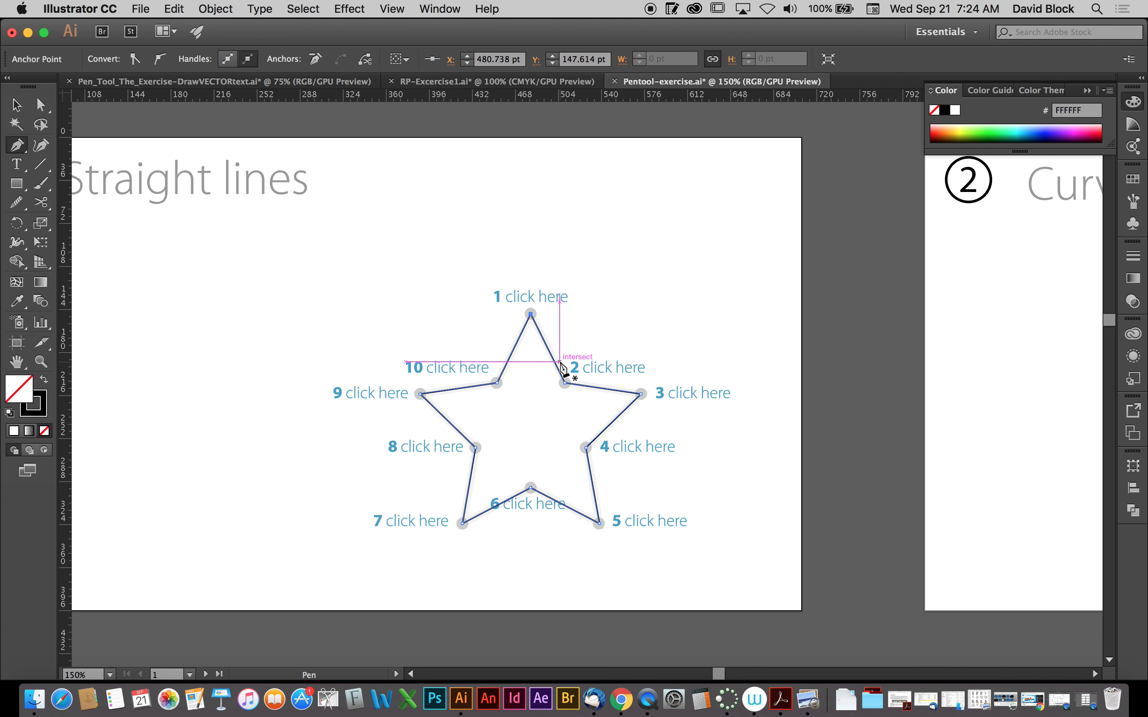
Trace the circle template in exercise 2, Curved lines, as a closed Pen tool path with four smooth points and straight-constrained handles matching the guides
key(space)
drag(906, 407, 199, 402)
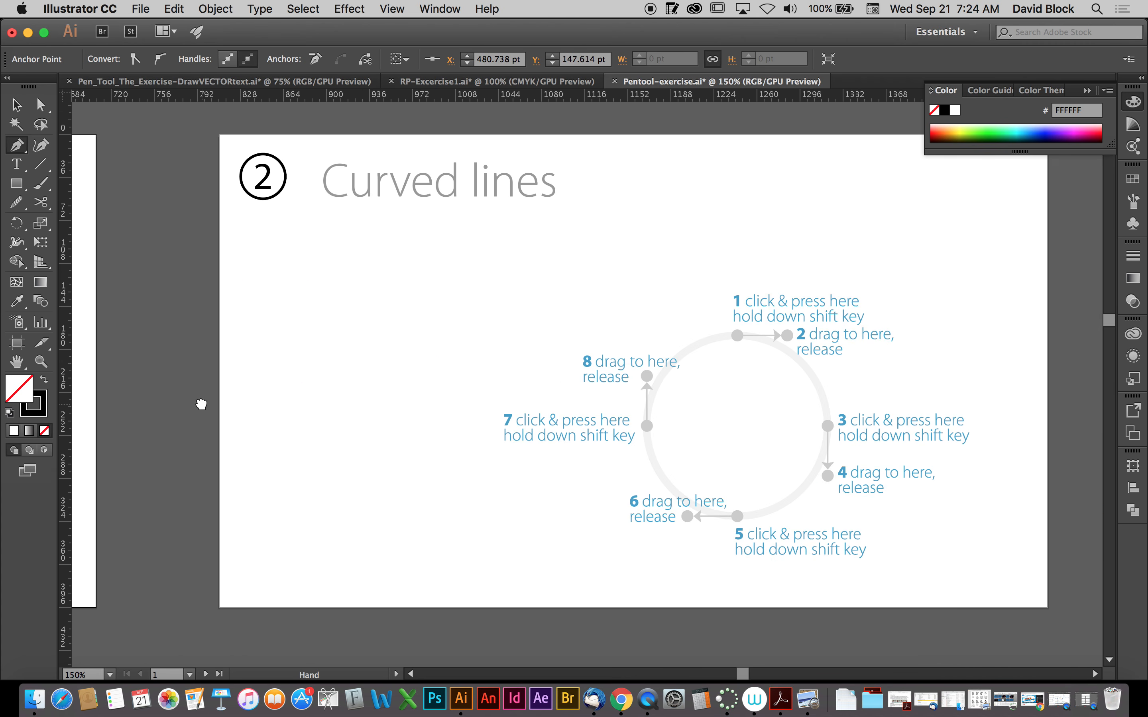
drag(541, 378, 437, 392)
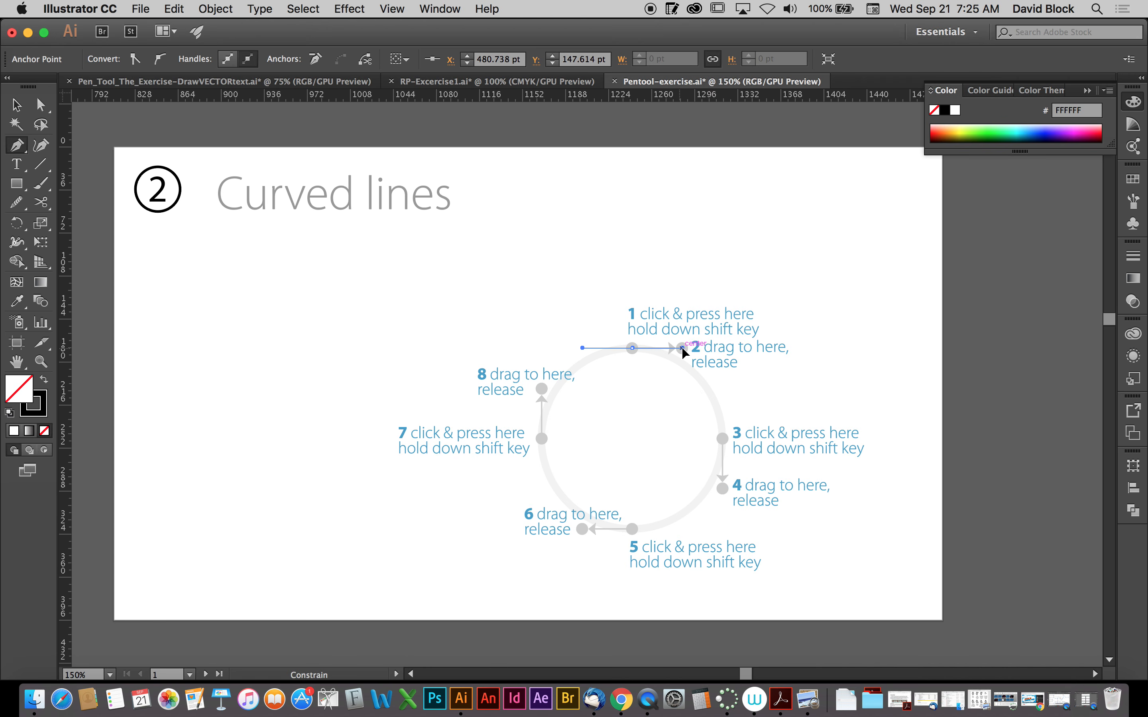
drag(683, 351, 682, 348)
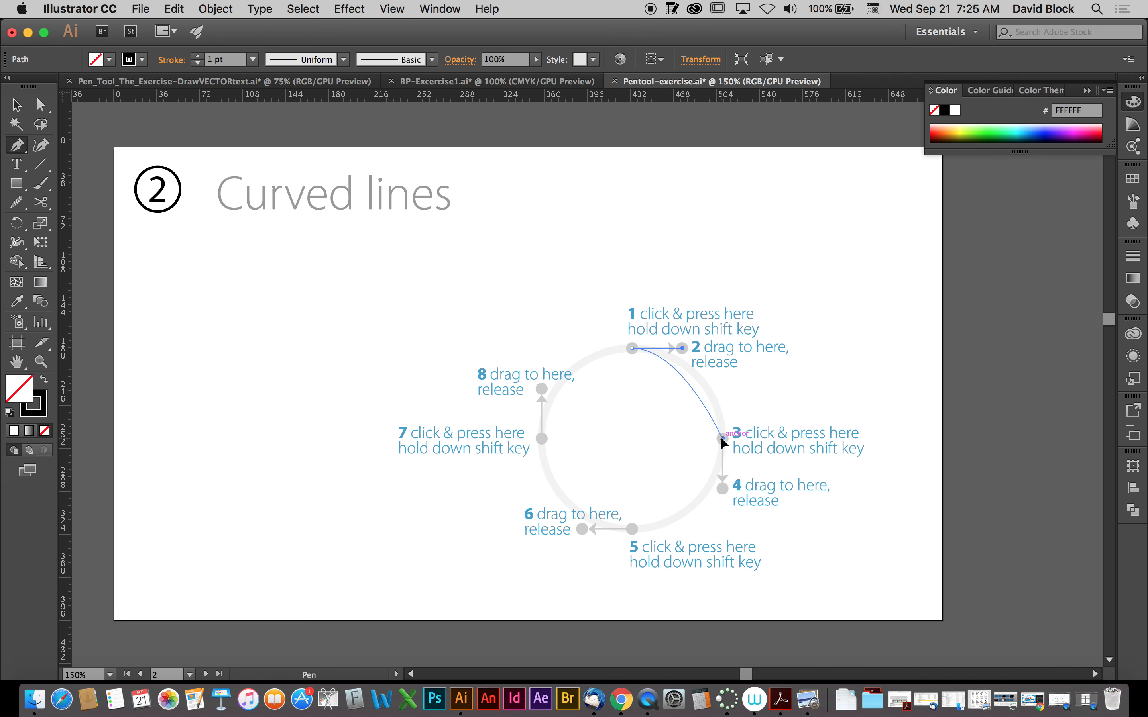
drag(721, 438, 724, 493)
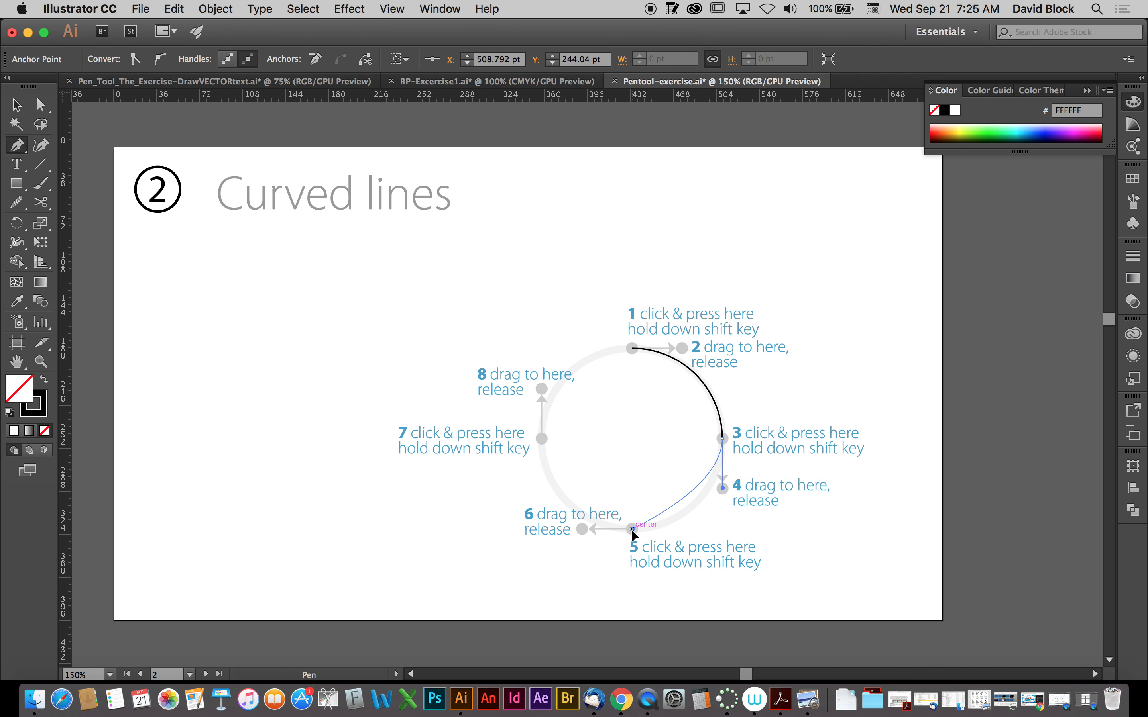
drag(631, 529, 585, 531)
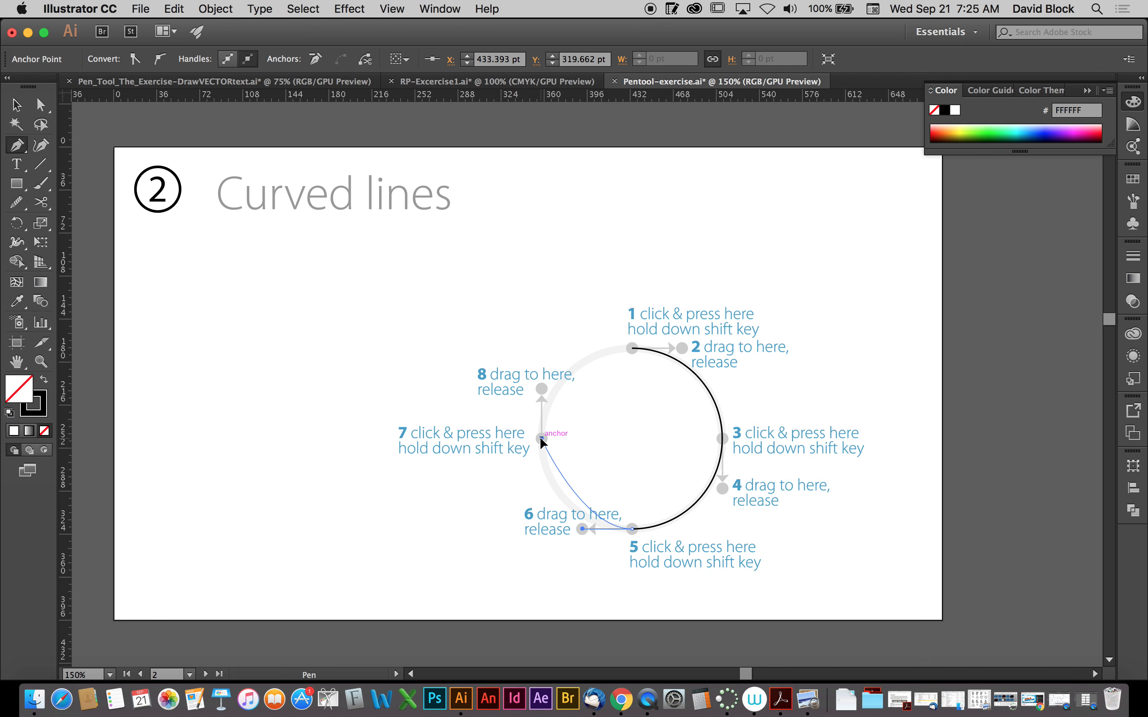
drag(541, 438, 546, 387)
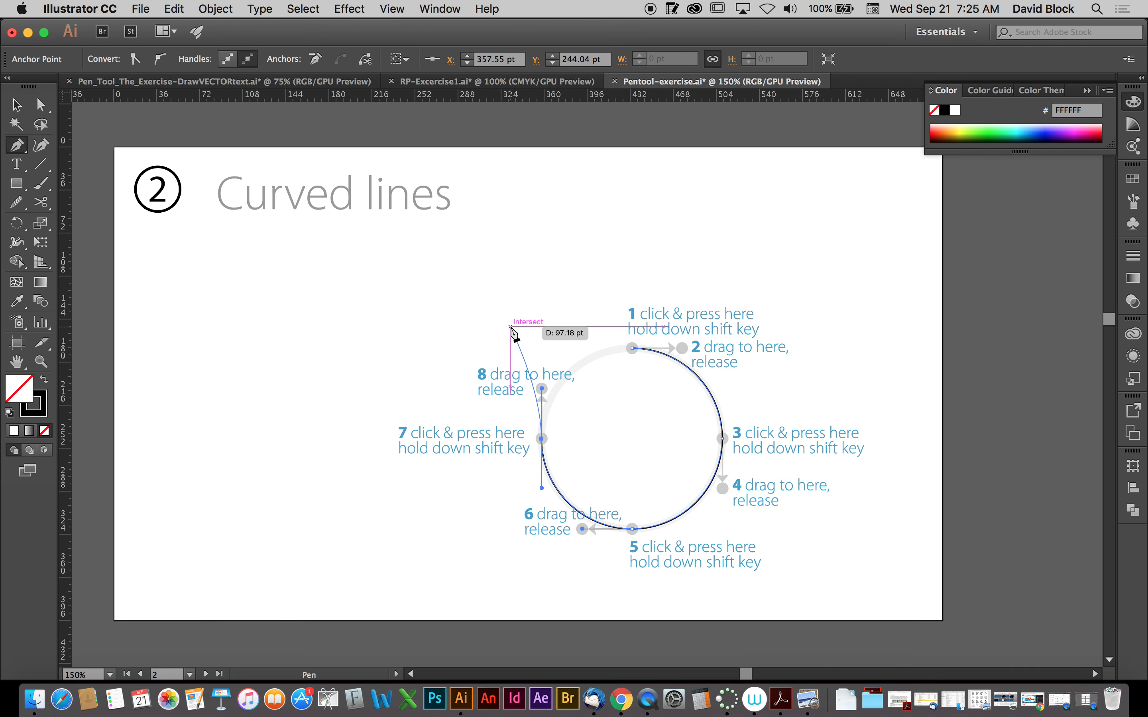
click(633, 348)
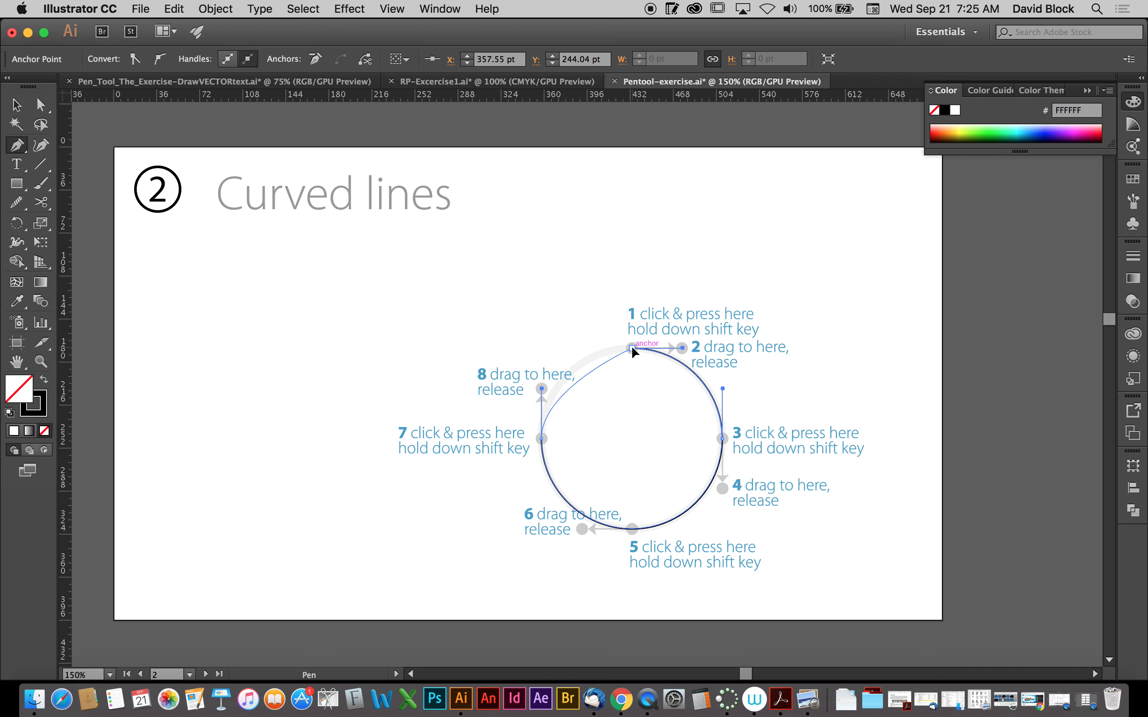
drag(632, 346, 682, 348)
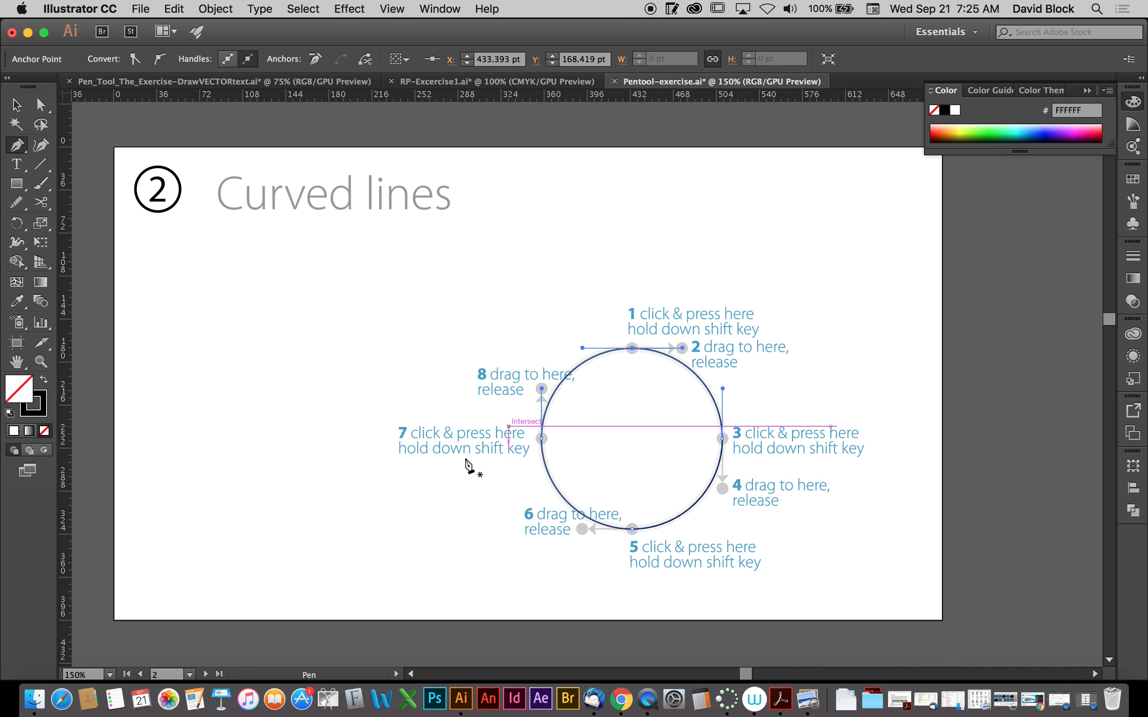
Trace the wave template in exercise 3, Multiple curves, with four smooth anchor points whose vertical handles alternate up and down to the guide dots
drag(390, 505, 799, 333)
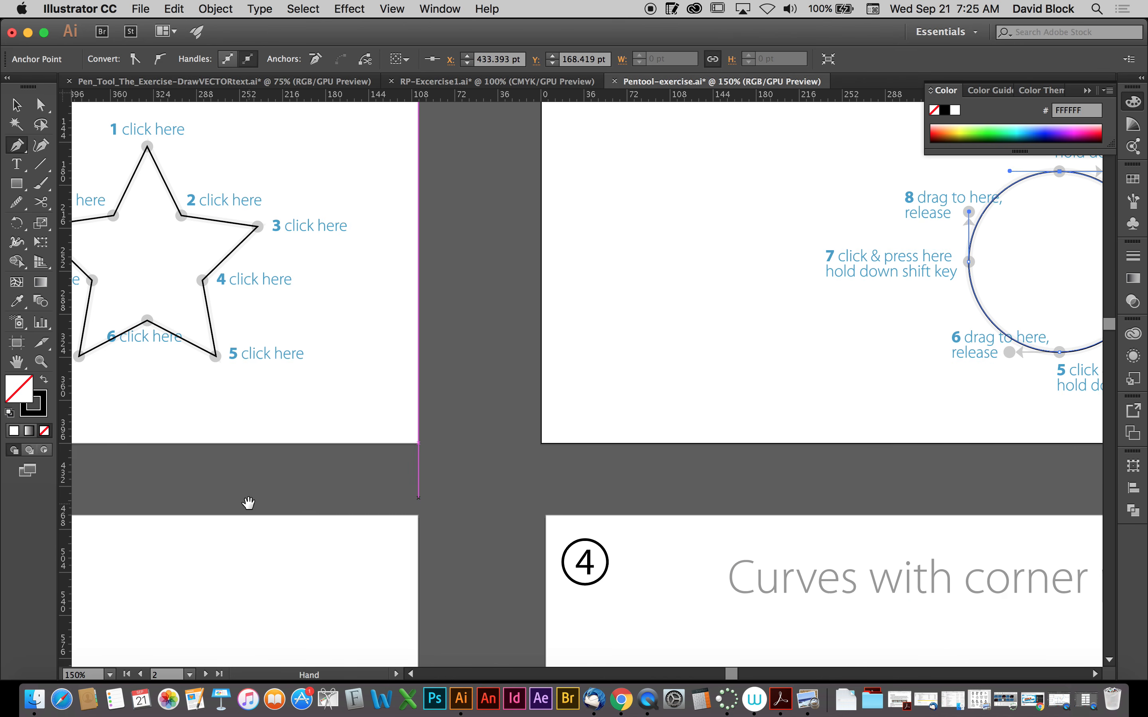
drag(249, 504, 619, 272)
drag(494, 411, 477, 248)
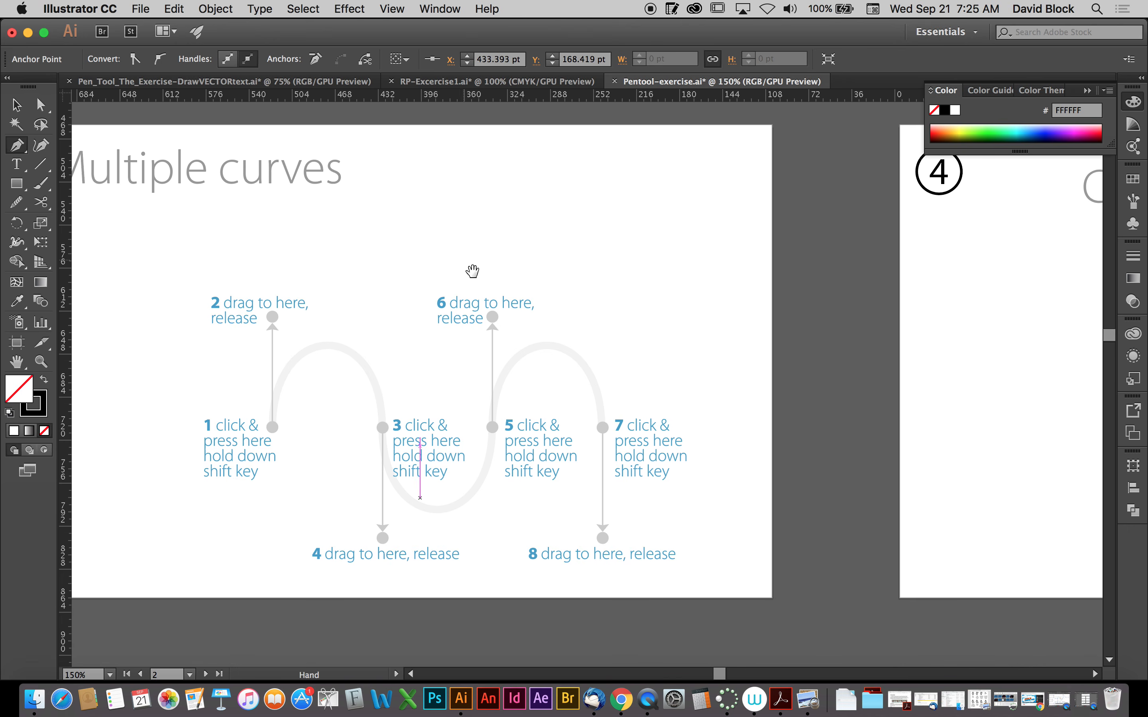
drag(499, 299, 477, 262)
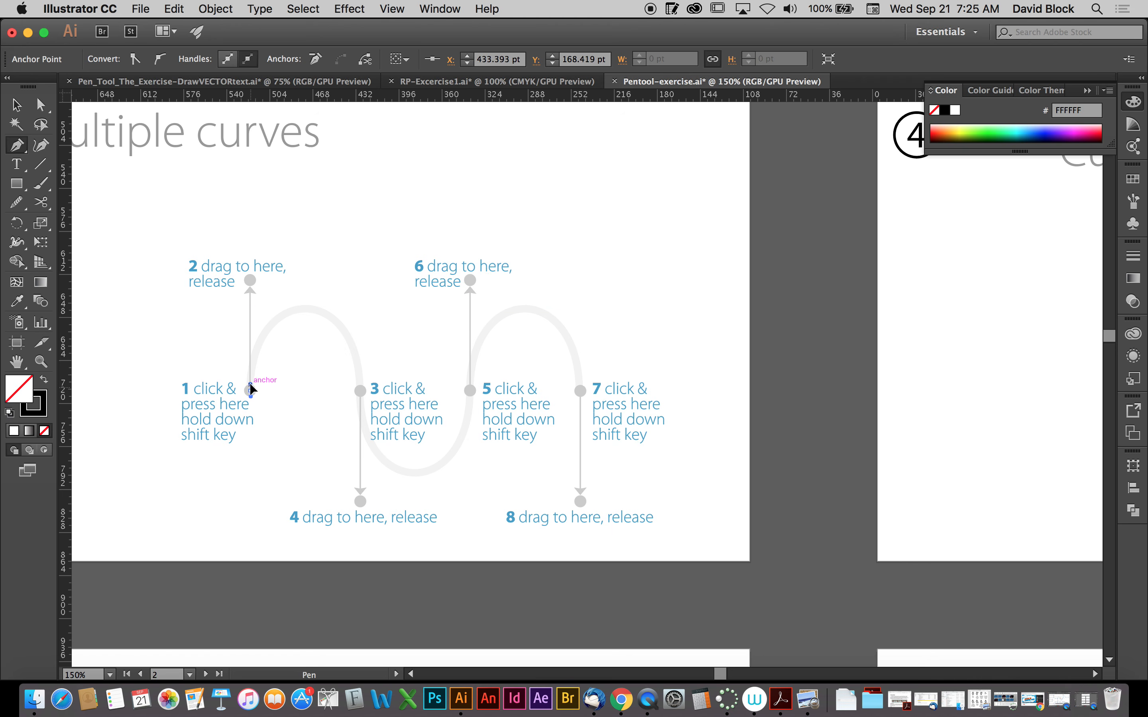
drag(251, 389, 251, 281)
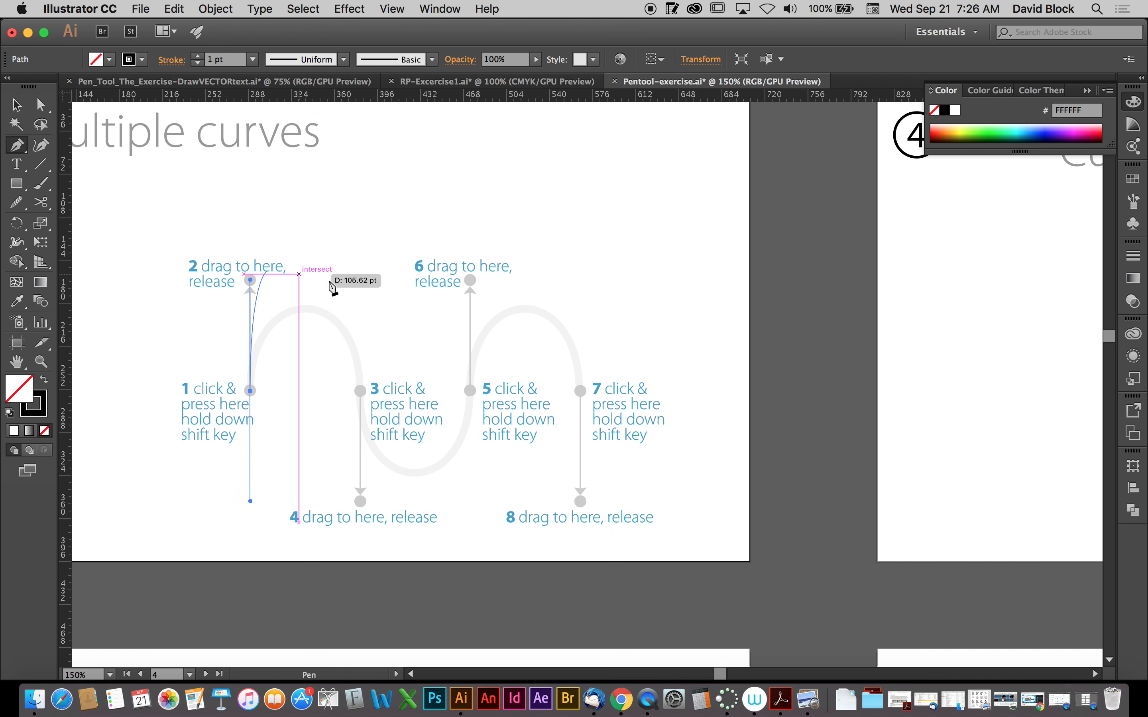
drag(361, 390, 360, 503)
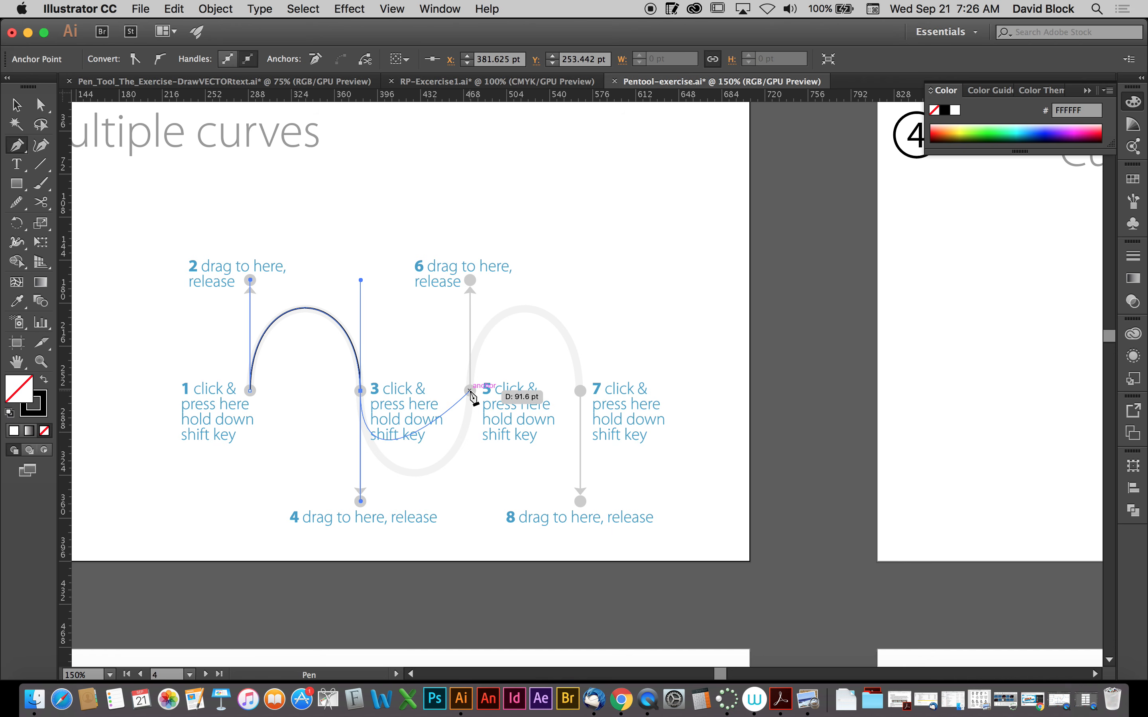
drag(470, 391, 470, 281)
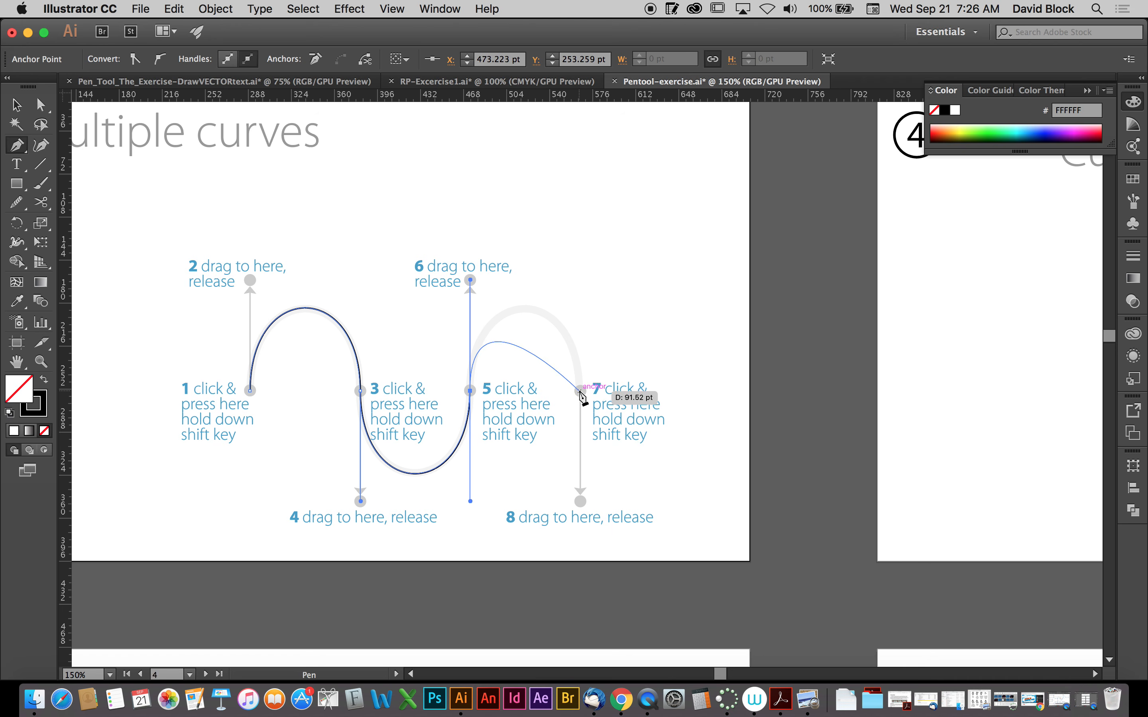
drag(579, 390, 581, 498)
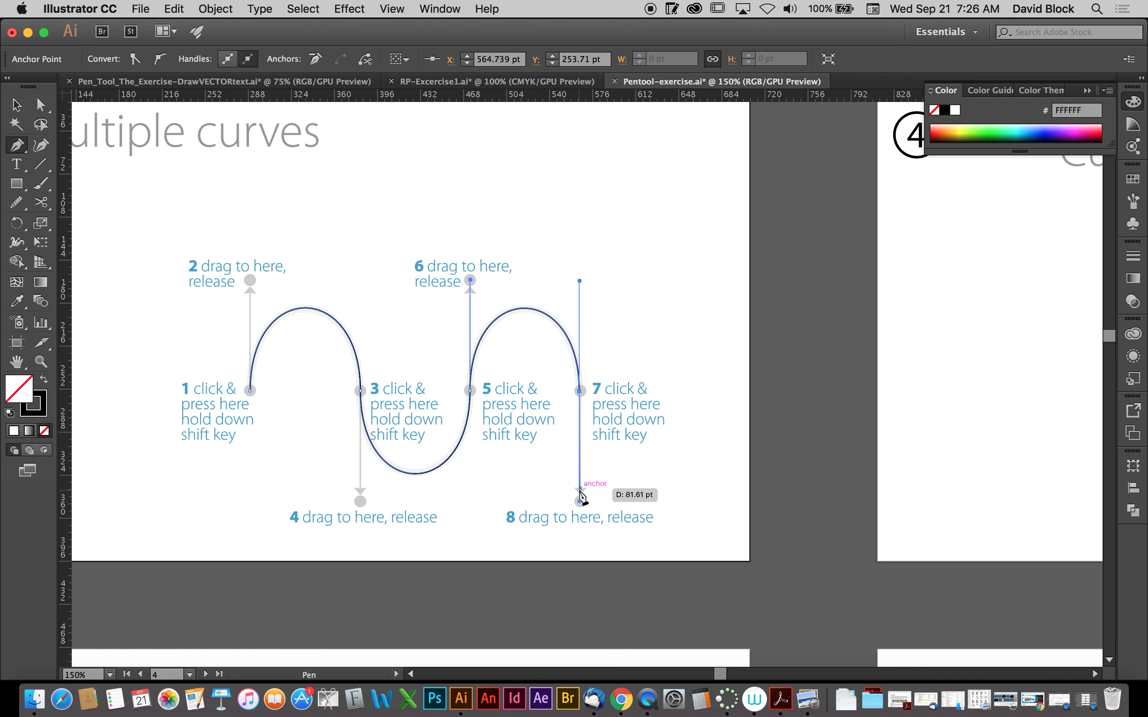
Bring the template of exercise 4, Curves with corner points, into view for tracing
drag(848, 426, 90, 461)
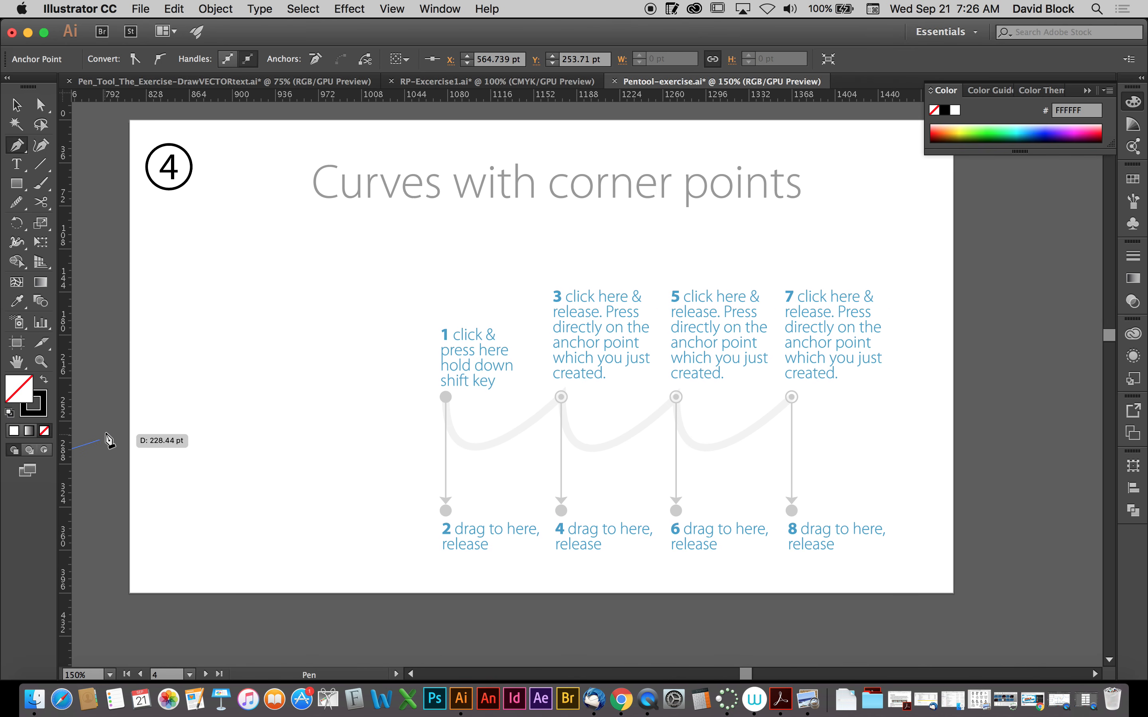